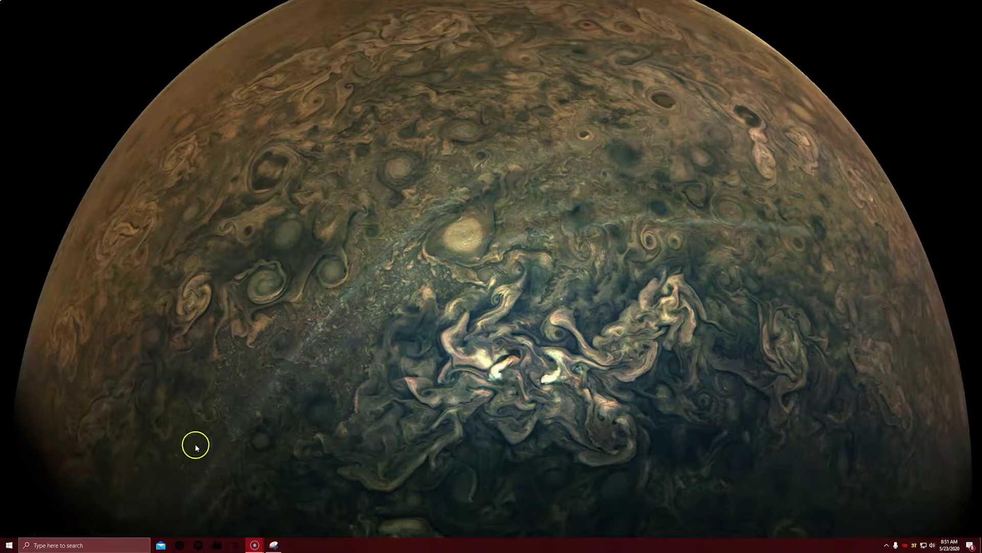
Check Discord's startup settings from the system tray, then close Discord
{"action": "left_click", "coordinate": [886, 546]}
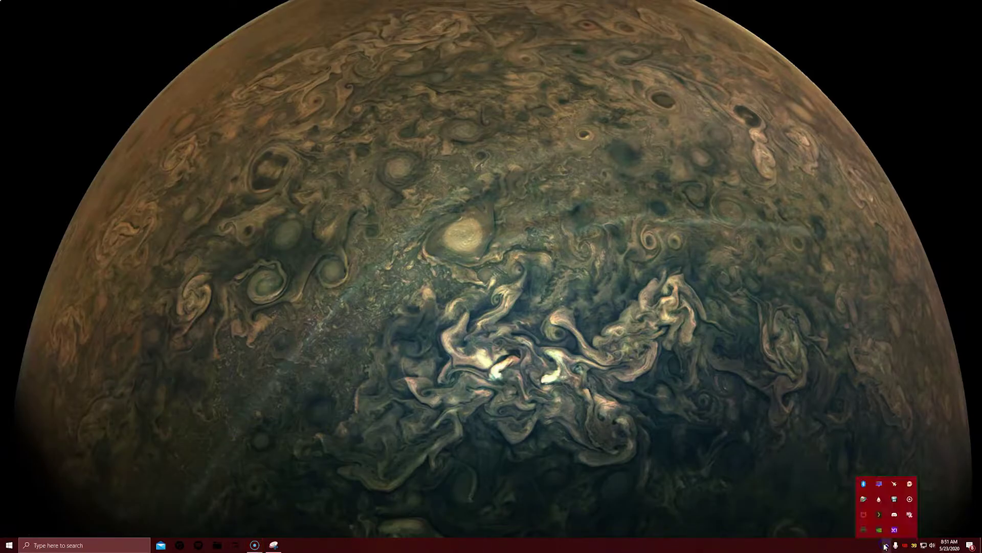
{"action": "left_click", "coordinate": [906, 517]}
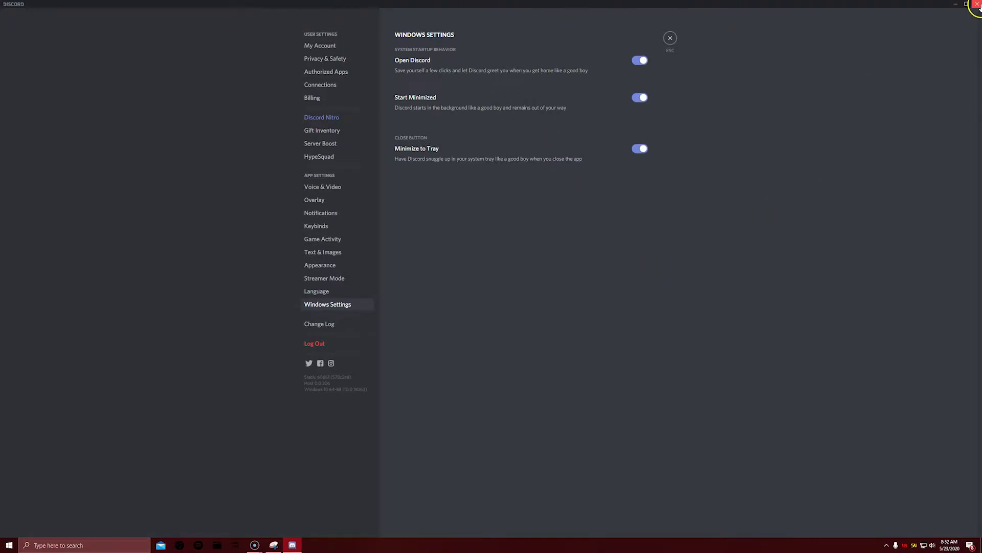
{"action": "left_click", "coordinate": [977, 6]}
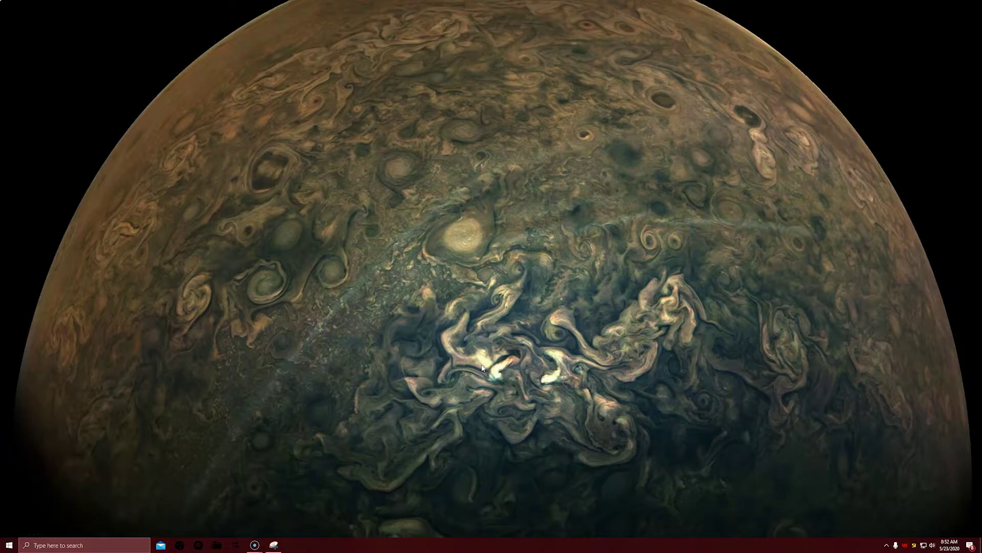
Launch Task Scheduler from Windows search and show the Task Scheduler Library
{"action": "left_click", "coordinate": [93, 545]}
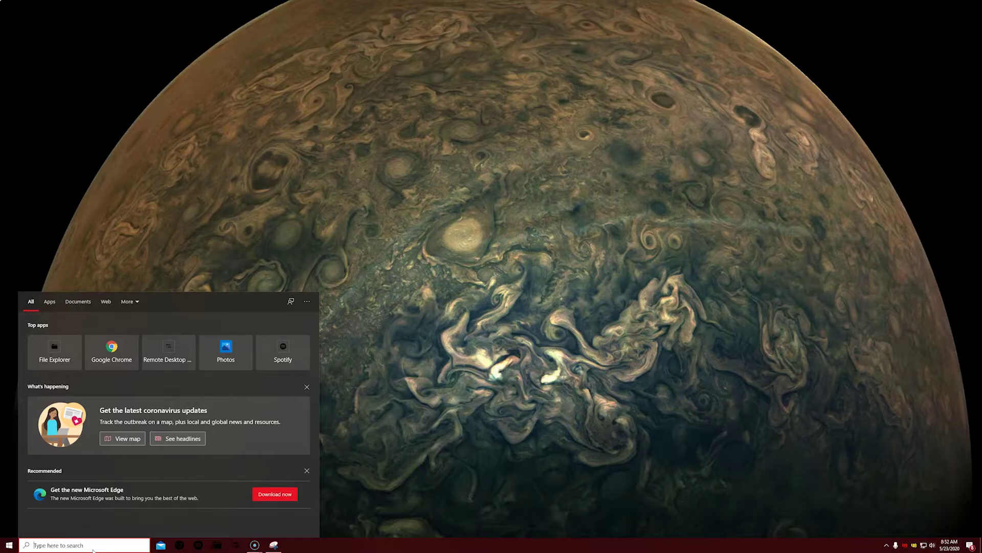
{"action": "type", "text": "task"}
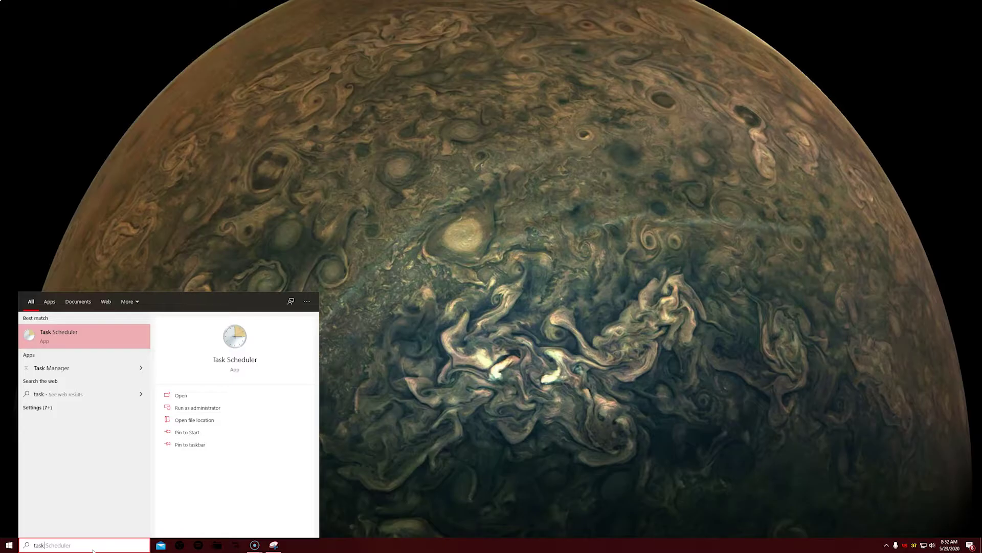
{"action": "key", "text": "Return"}
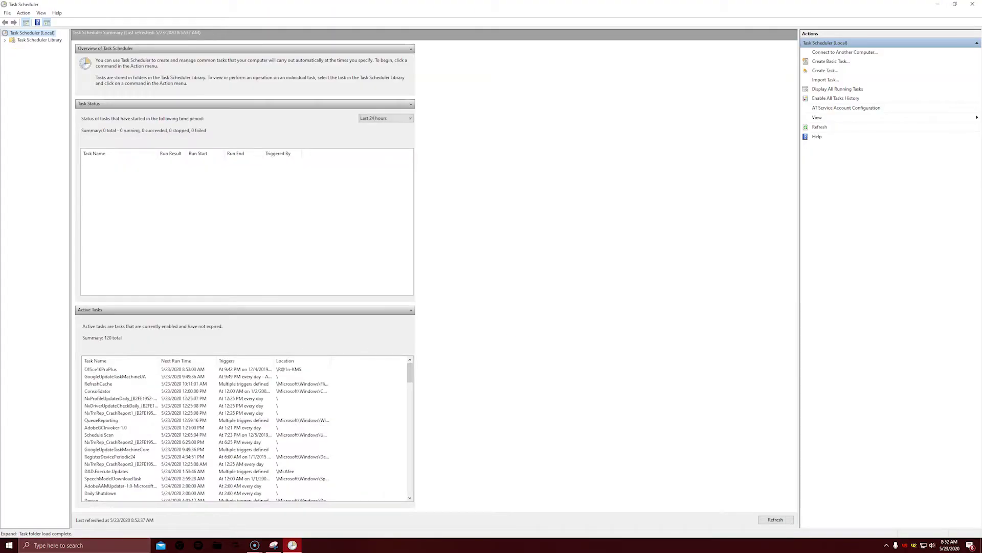
{"action": "left_click", "coordinate": [31, 39]}
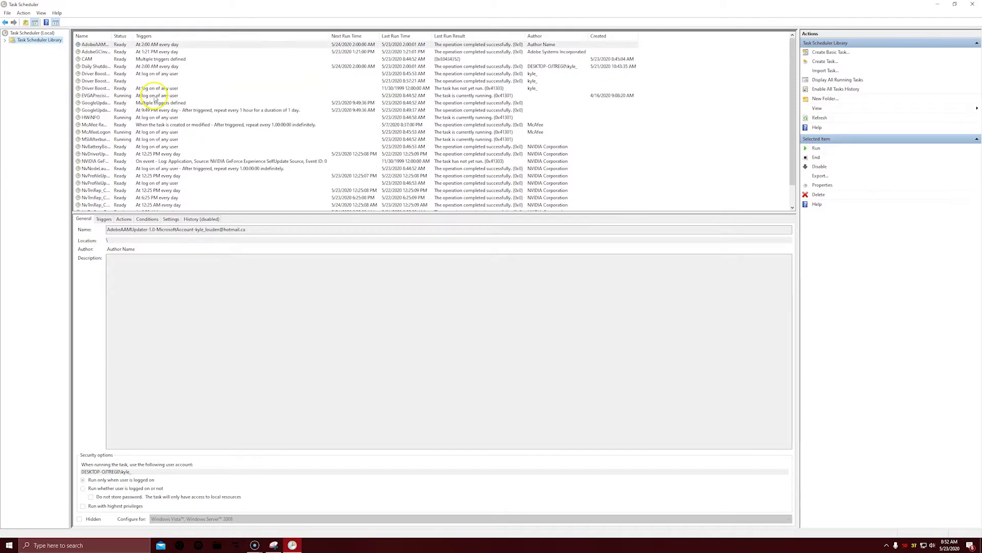
Create a basic task named Discord triggered 'When I log on' with the 'Start a program' action
{"action": "left_click", "coordinate": [835, 52]}
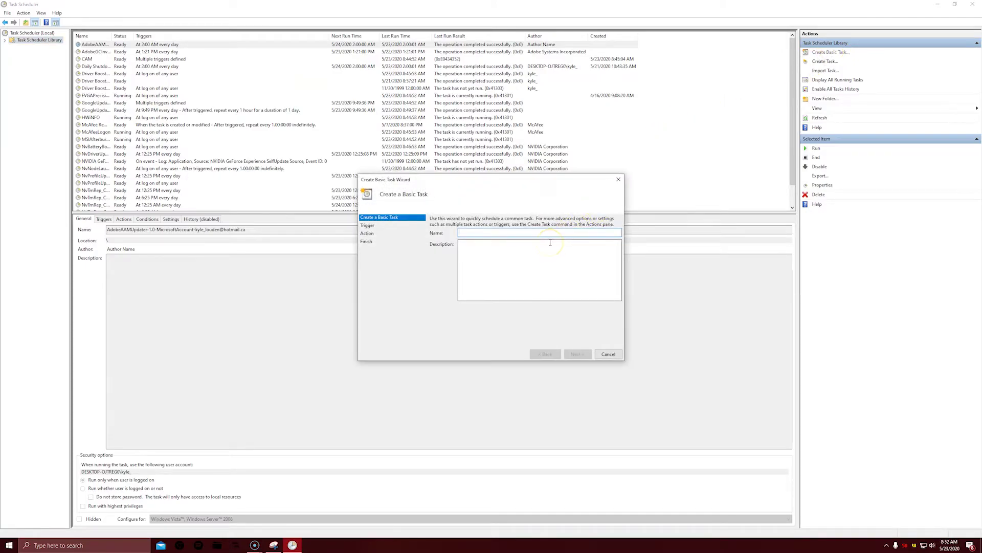
{"action": "type", "text": "Discord"}
{"action": "key", "text": "Return"}
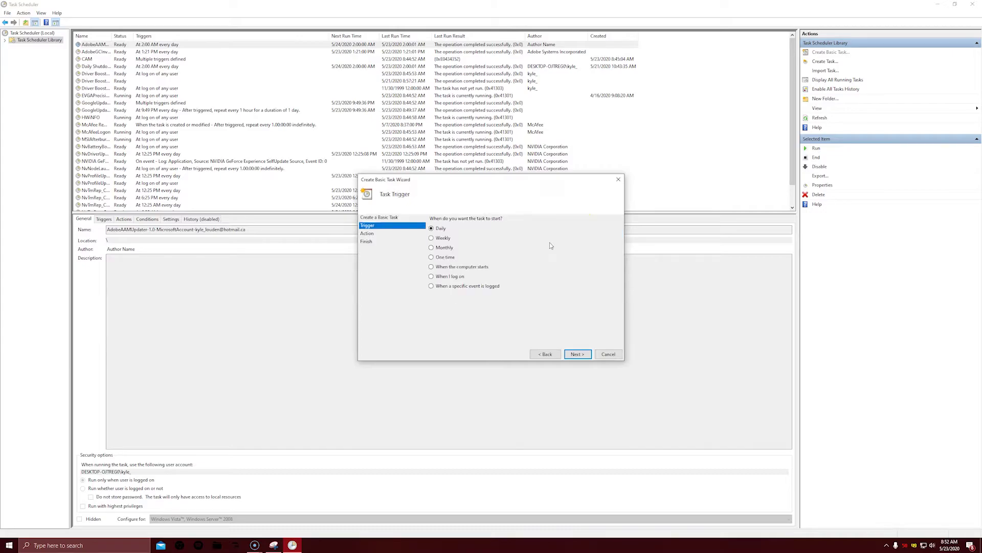
{"action": "left_click", "coordinate": [432, 277]}
{"action": "left_click", "coordinate": [577, 354]}
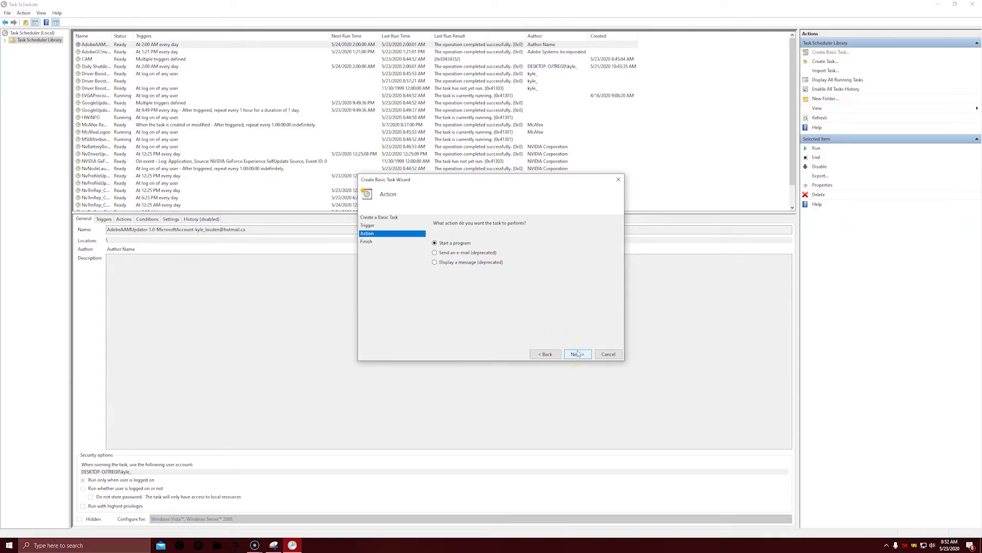
{"action": "left_click", "coordinate": [576, 353]}
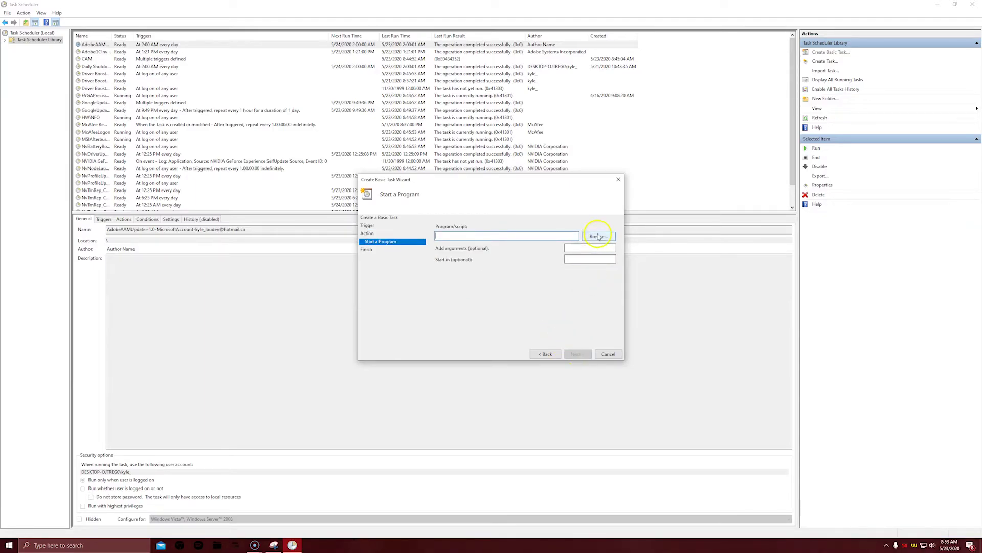
Browse for the program and open the Discord folder under %localappdata%
{"action": "left_click", "coordinate": [598, 236]}
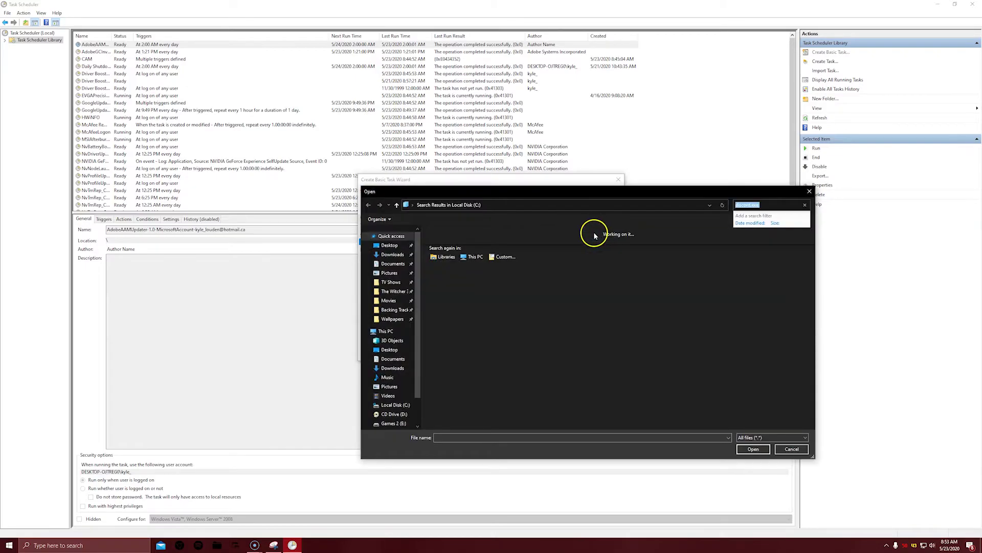
{"action": "left_click", "coordinate": [501, 205]}
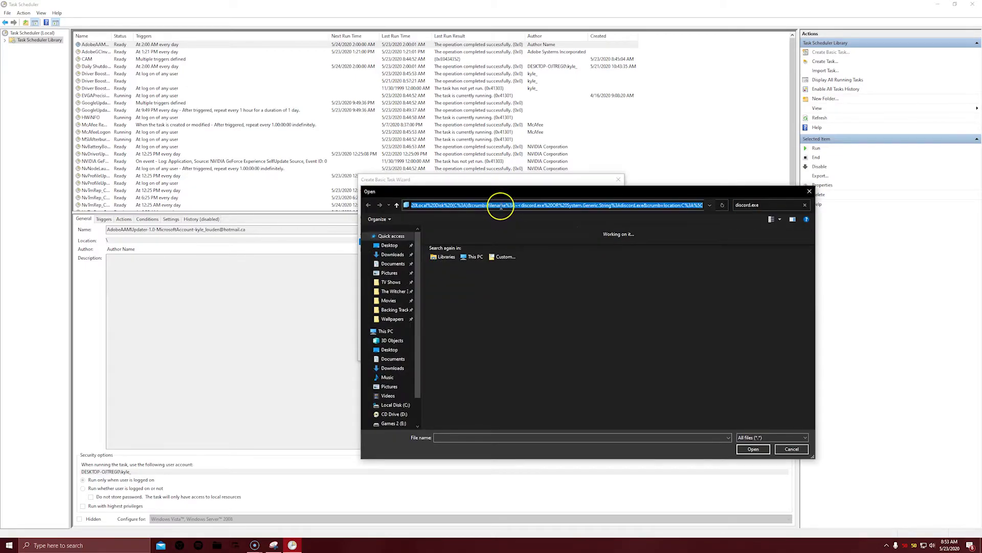
{"action": "type", "text": "%localappdata%"}
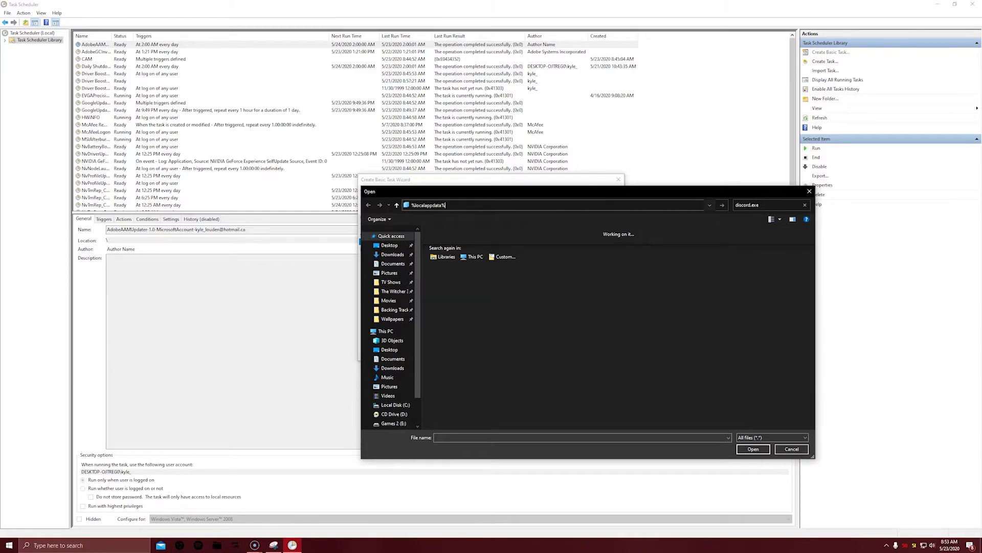
{"action": "key", "text": "Return"}
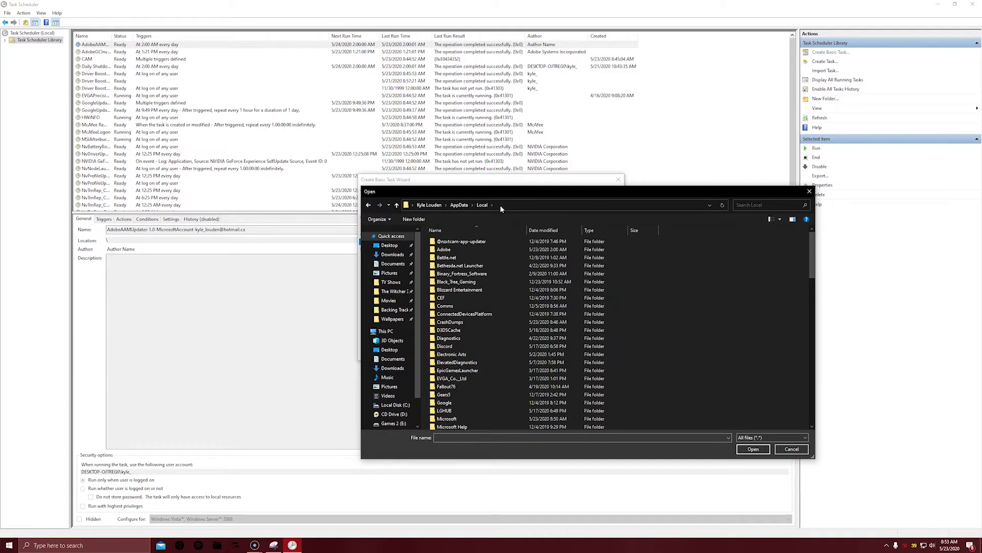
{"action": "left_click", "coordinate": [445, 346]}
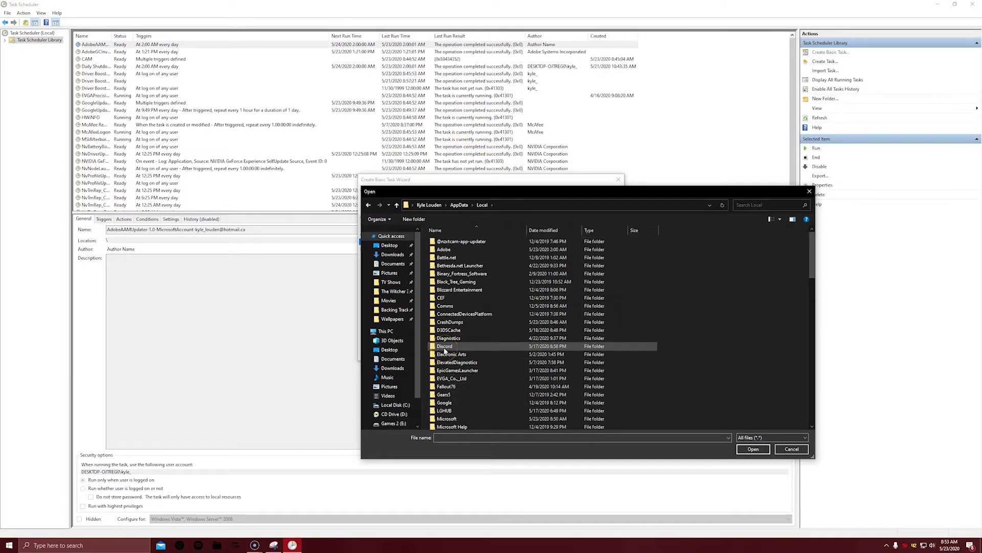
{"action": "double_click", "coordinate": [445, 348]}
Open the app-0.0.306 folder and choose Discord.exe
{"action": "left_click", "coordinate": [447, 242]}
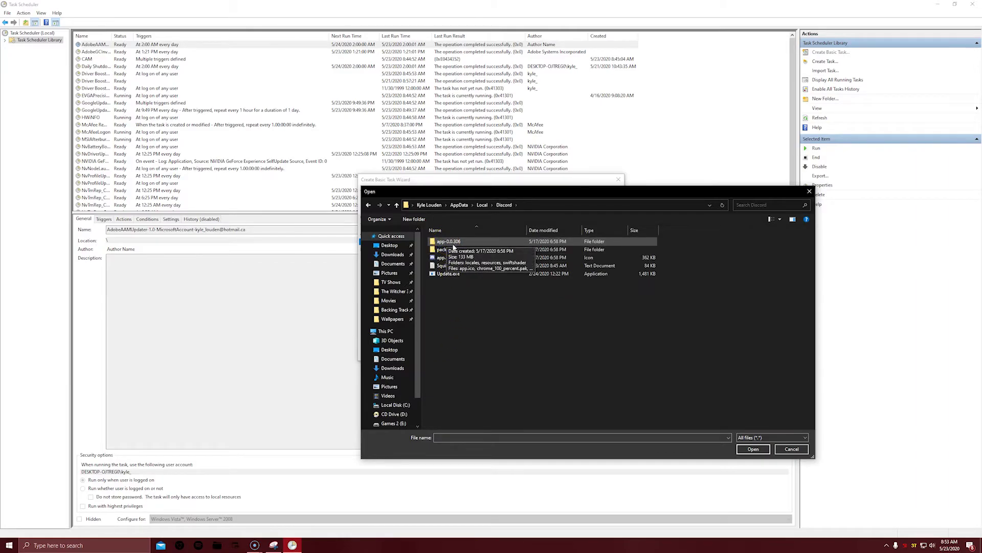
{"action": "left_click", "coordinate": [453, 247]}
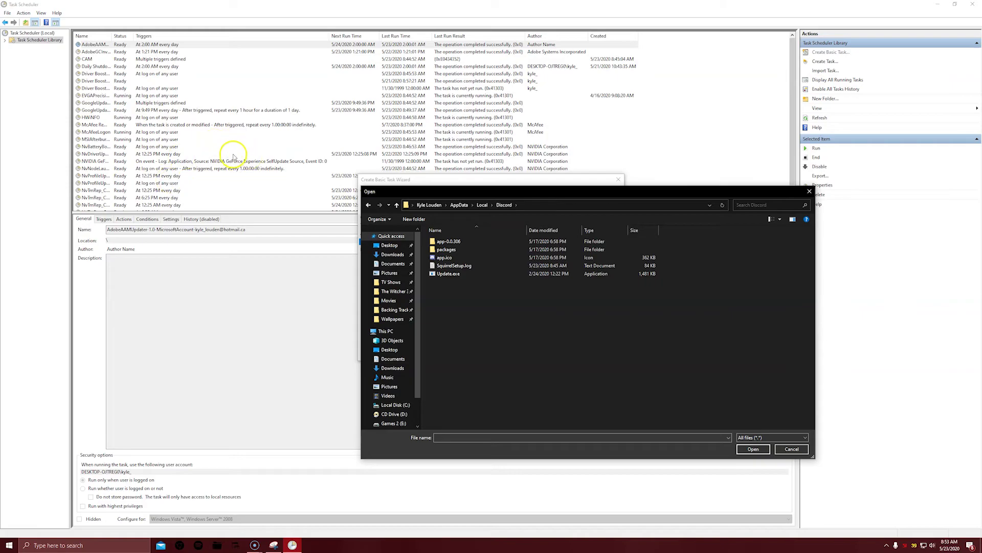
{"action": "double_click", "coordinate": [449, 241]}
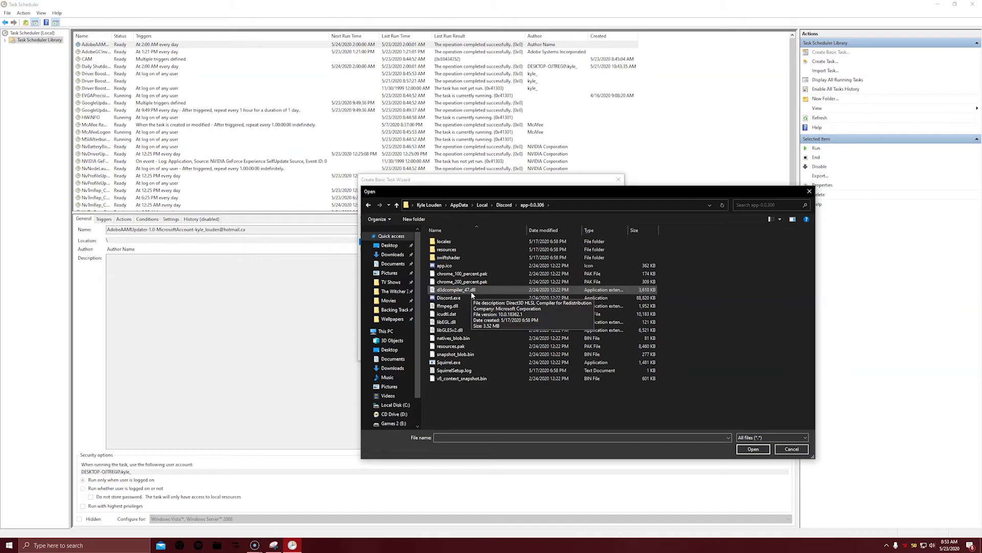
{"action": "left_click", "coordinate": [472, 295]}
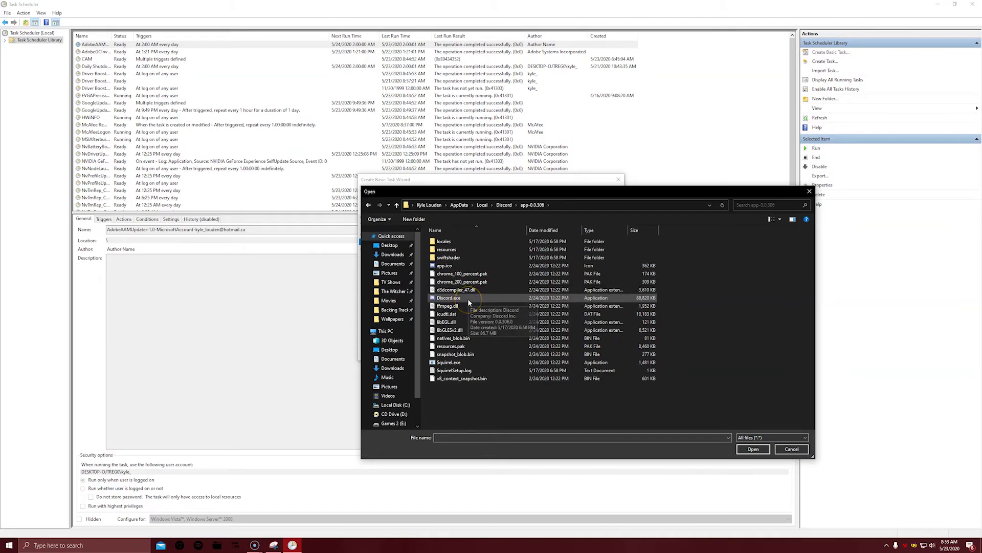
{"action": "left_click", "coordinate": [470, 299]}
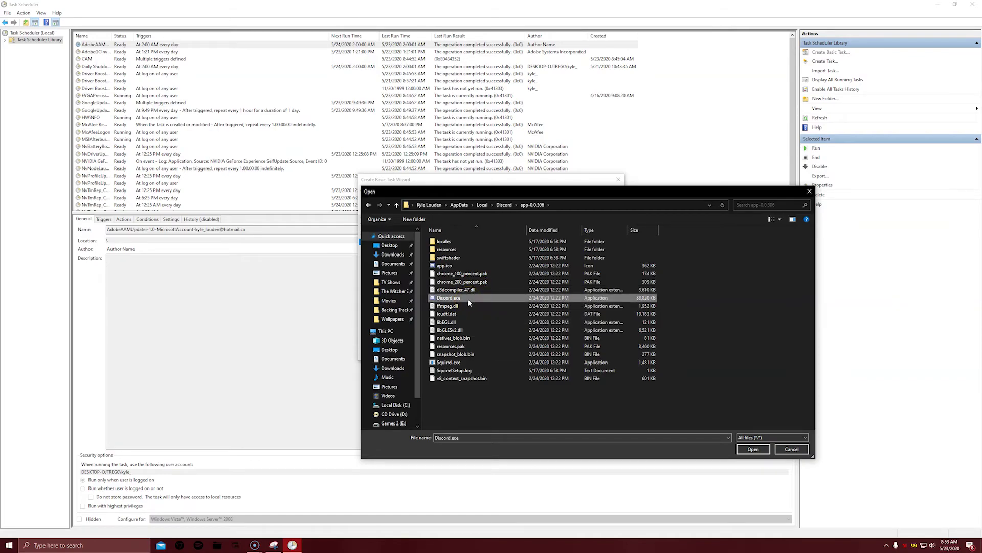
Confirm Discord.exe as Program/script, review the summary and finish the Discord task
{"action": "left_click", "coordinate": [754, 448]}
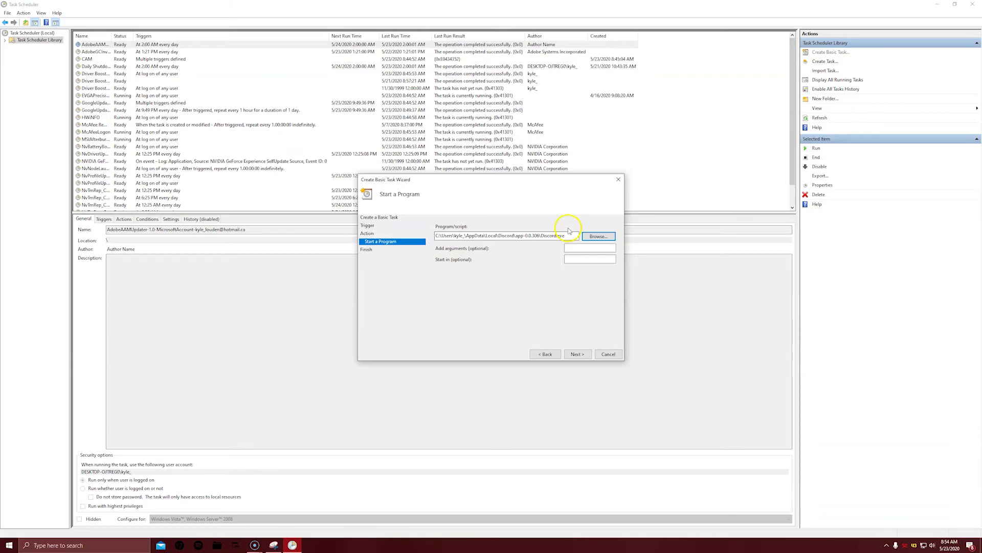
{"action": "left_click", "coordinate": [579, 354]}
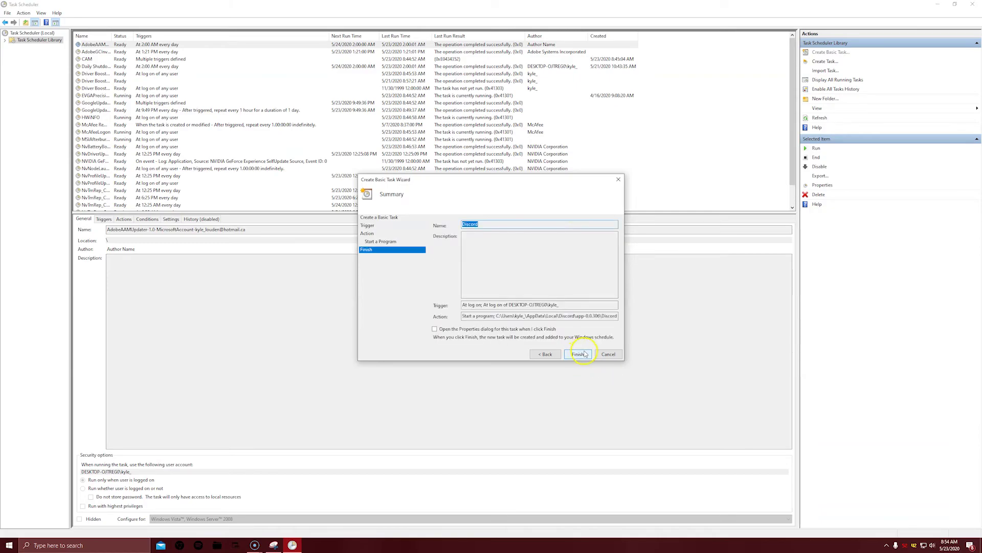
{"action": "left_click", "coordinate": [585, 354]}
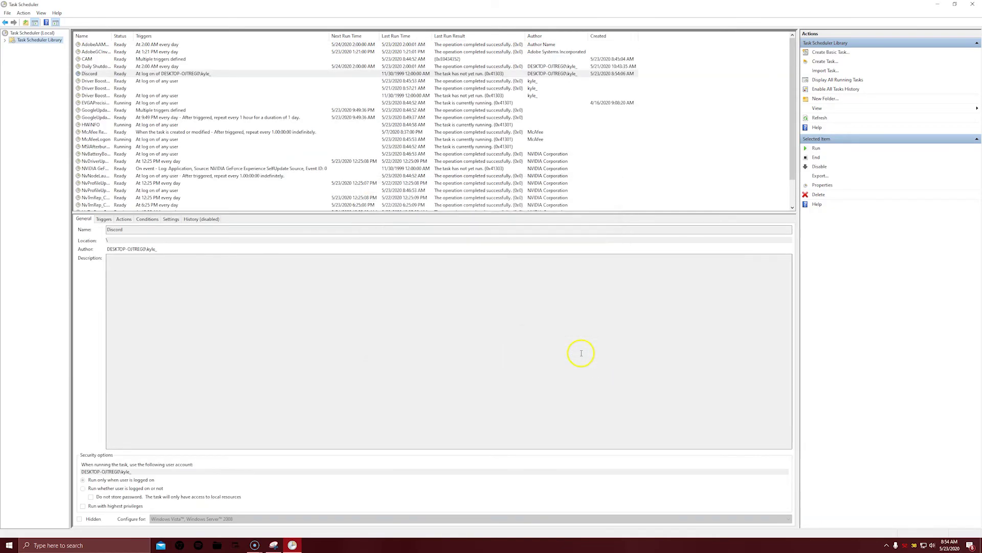